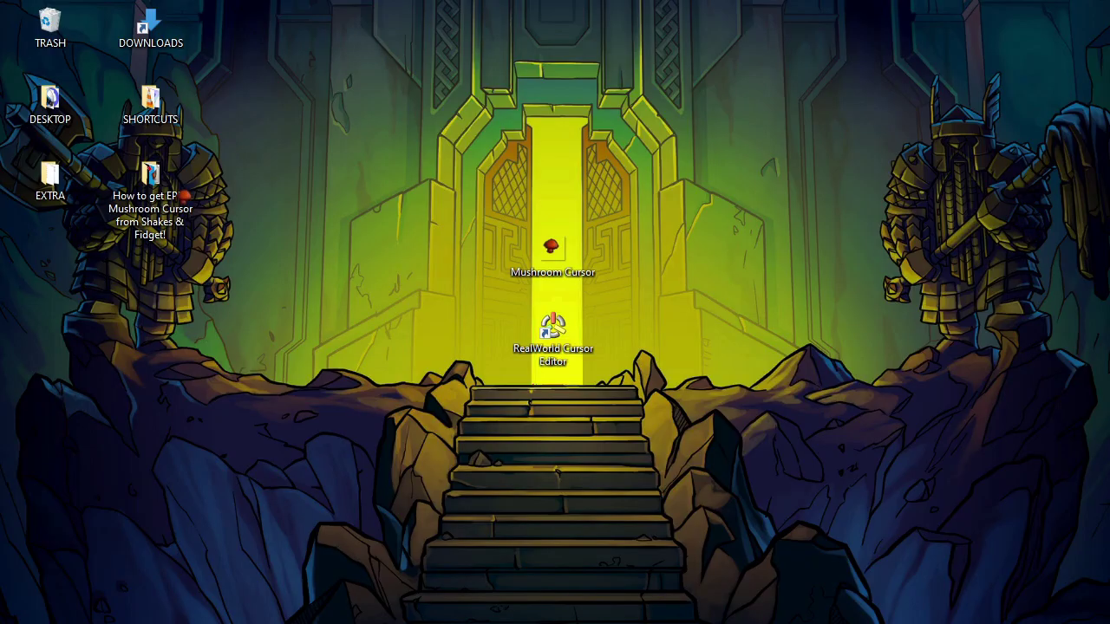
Open the EPIC Mushroom Cursor tutorial folder on the desktop
{"action": "double_click", "coordinate": [181, 196]}
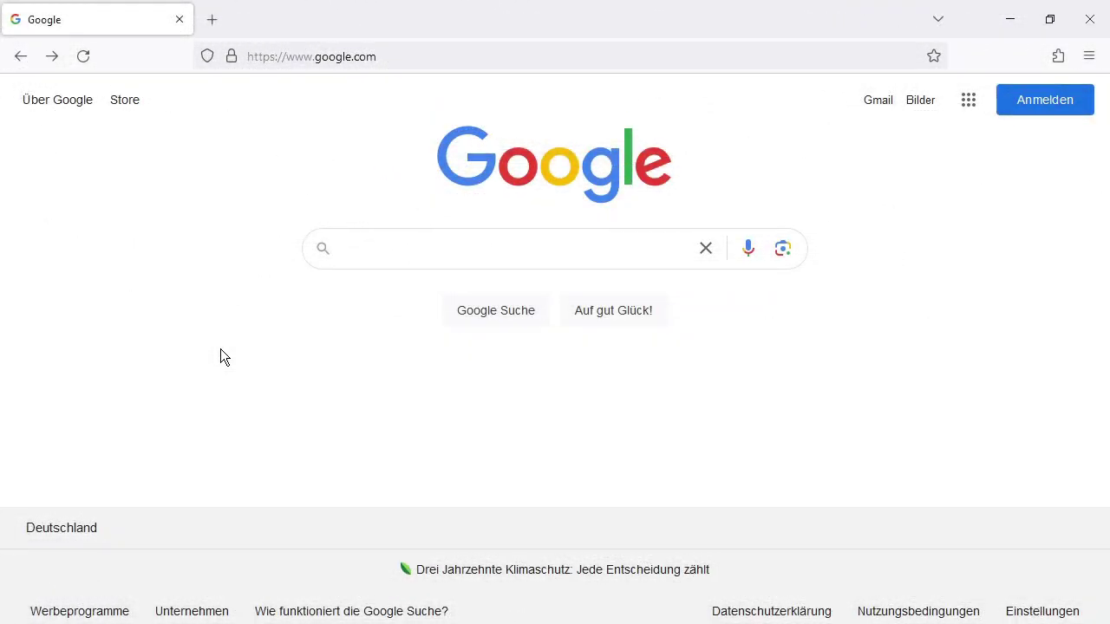
Search Google for 'realworld cursor editor'
{"action": "left_click", "coordinate": [399, 251]}
{"action": "type", "text": "r"}
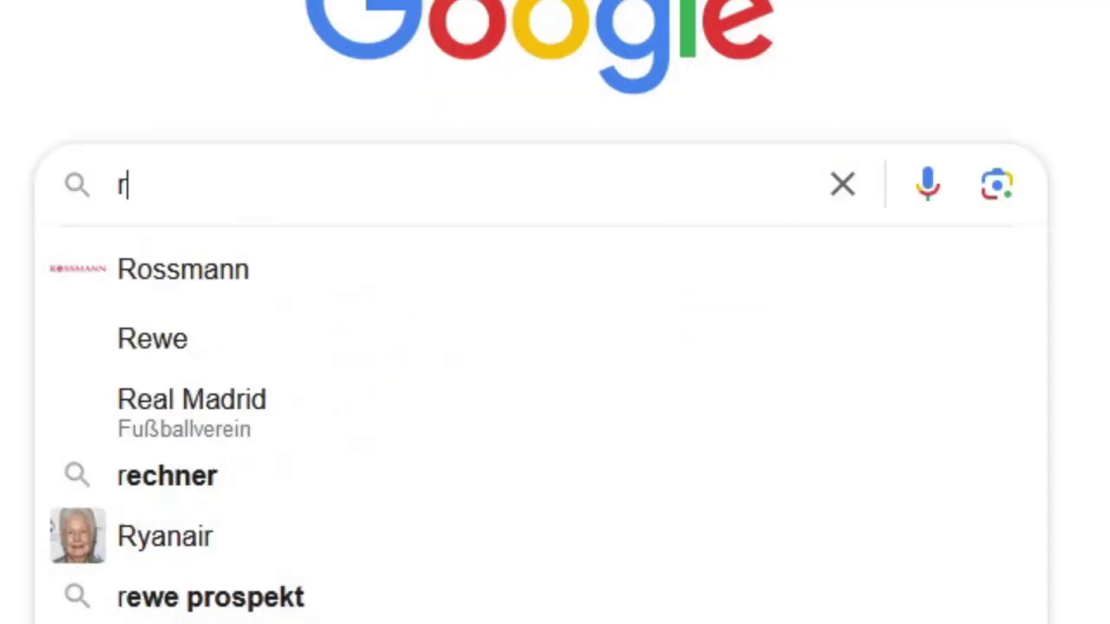
{"action": "type", "text": "ealworld "}
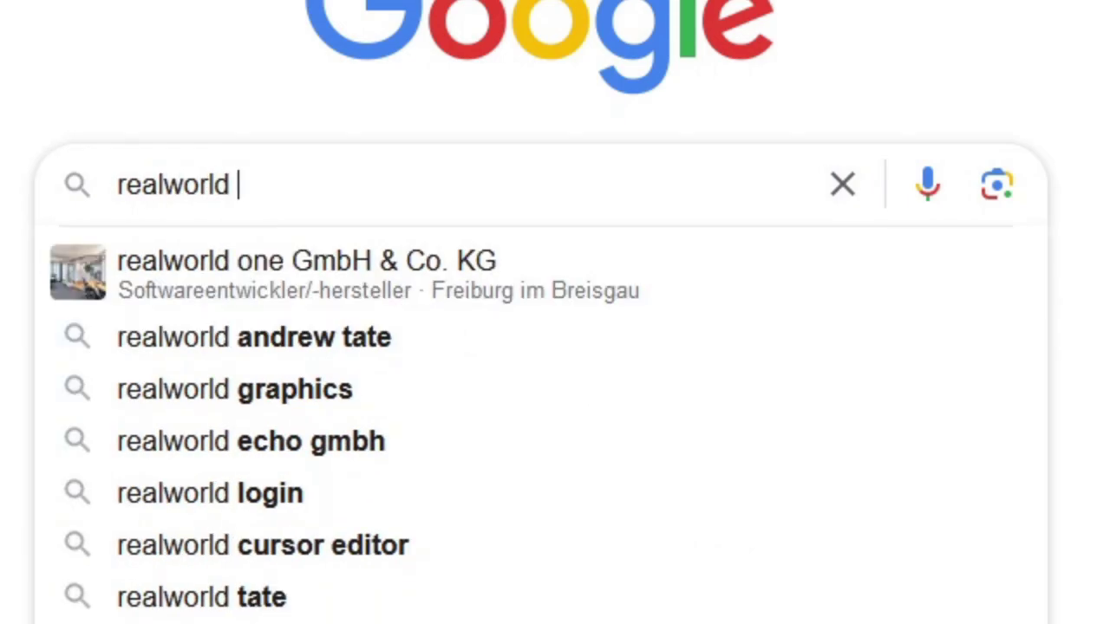
{"action": "type", "text": "cursor editor"}
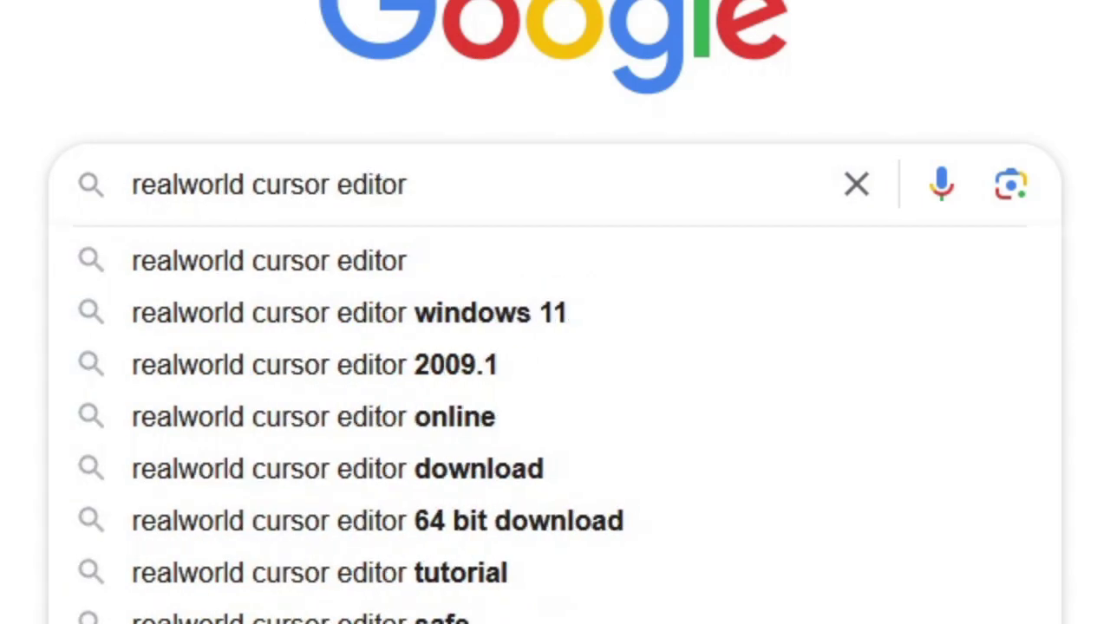
{"action": "key", "text": "Return"}
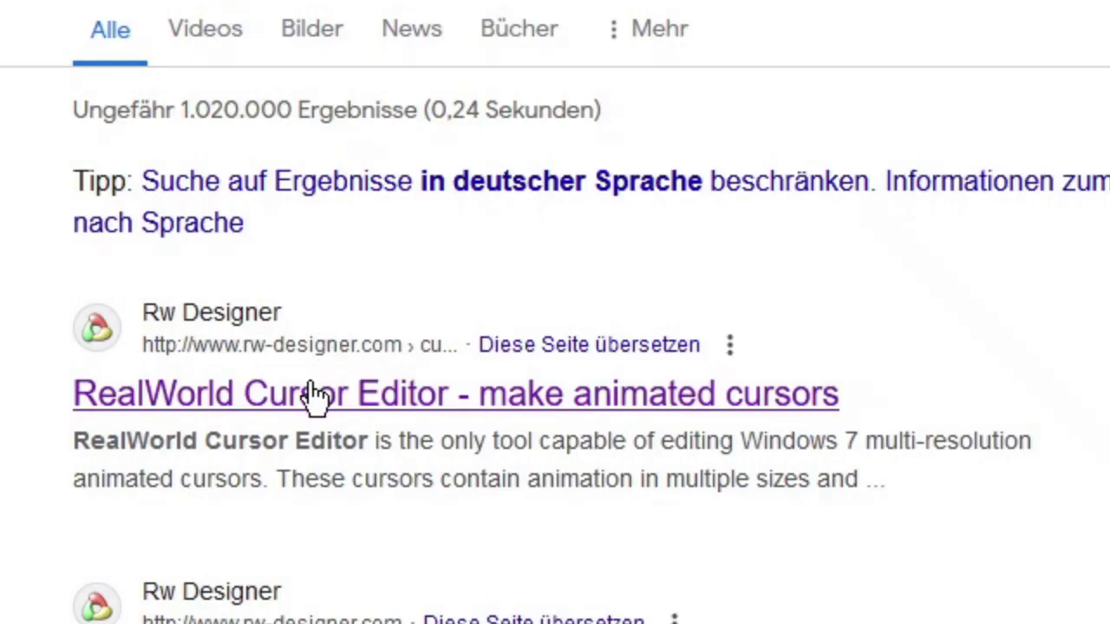
Download the 64-bit RWCursorEditor64.msi installer from RW Designer and minimize Firefox
{"action": "left_click", "coordinate": [625, 394]}
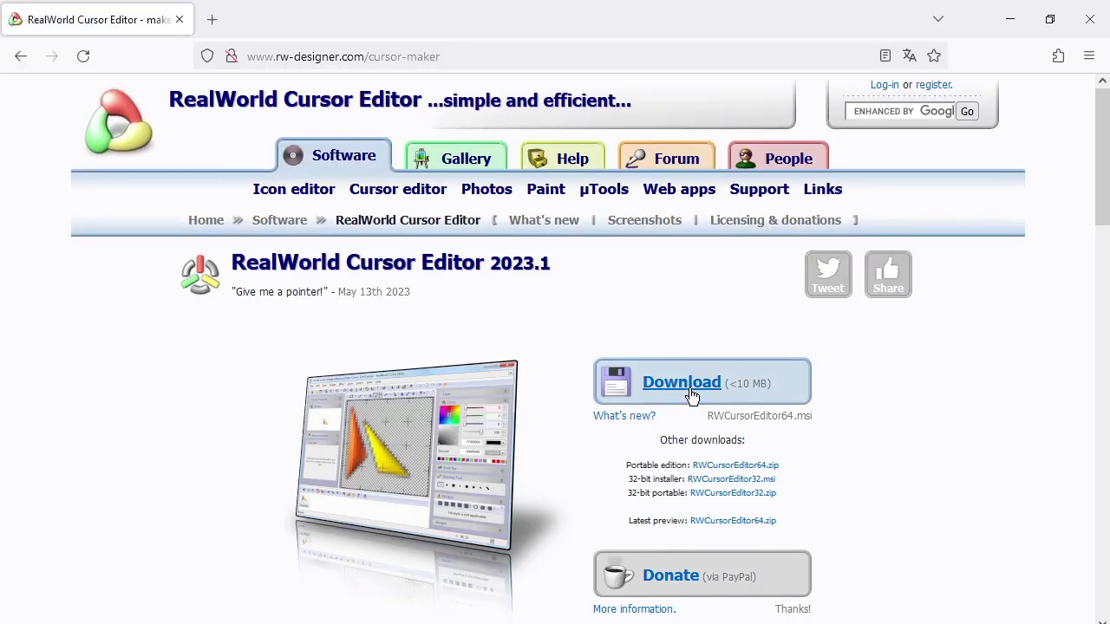
{"action": "left_click", "coordinate": [692, 395]}
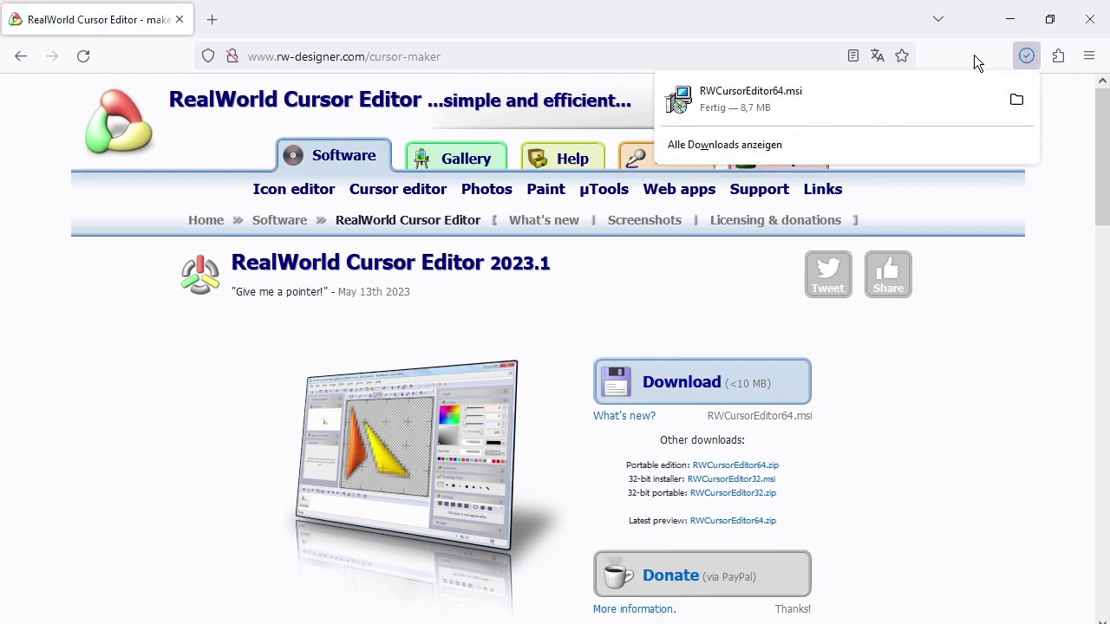
{"action": "left_click", "coordinate": [1011, 19]}
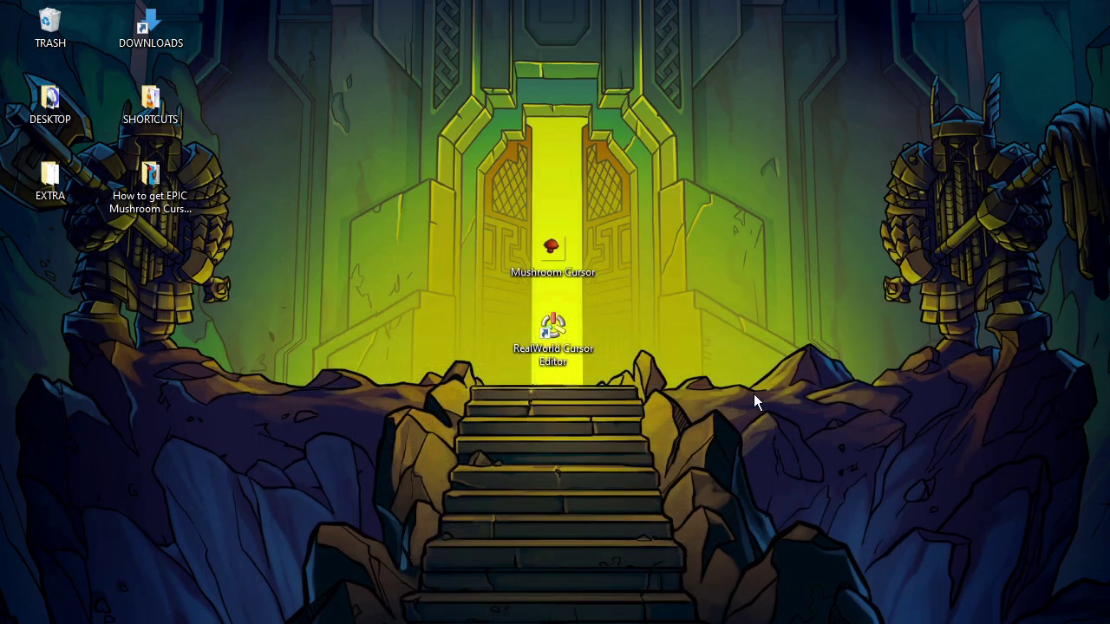
Launch RealWorld Cursor Editor from its desktop shortcut and show its Create options
{"action": "double_click", "coordinate": [562, 333]}
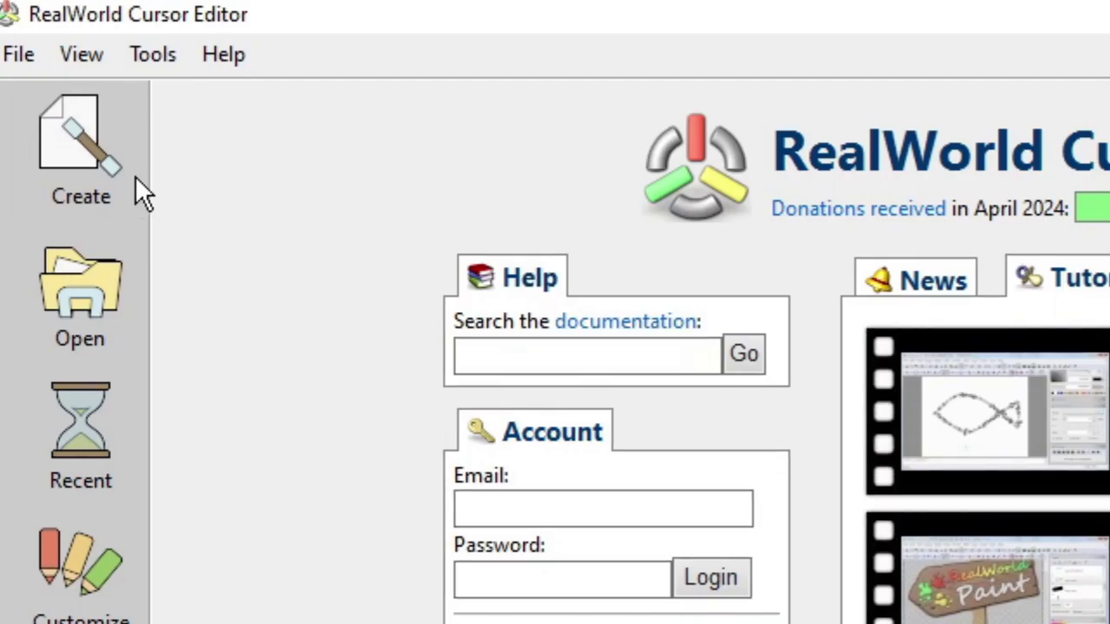
{"action": "left_click", "coordinate": [52, 149]}
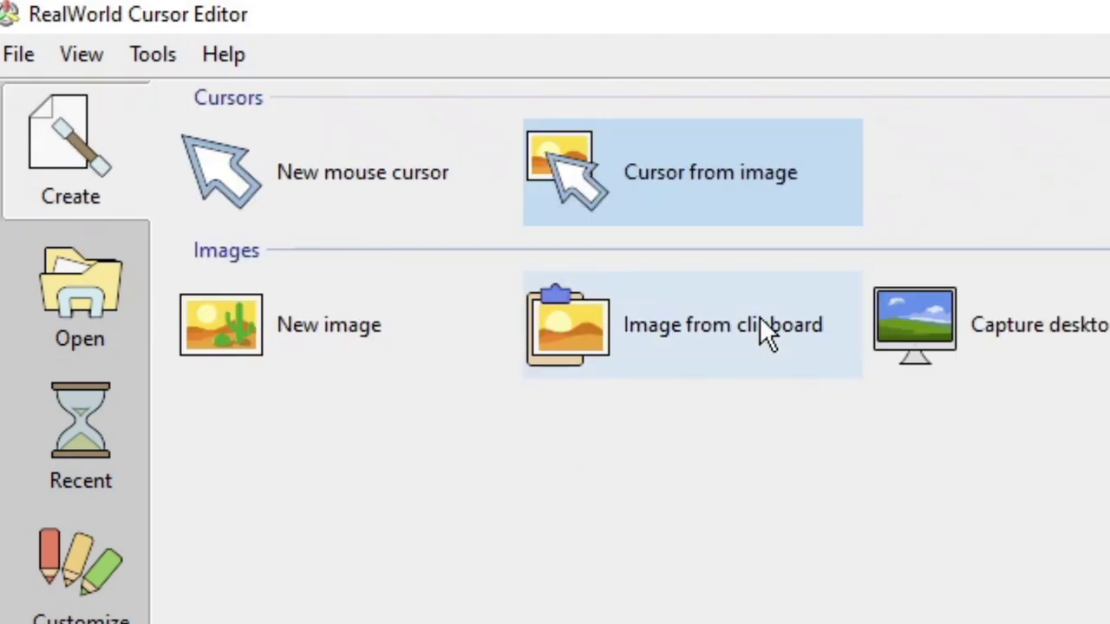
Build a 32x32 static cursor from the Mushroom Cursor image on the Desktop
{"action": "left_click", "coordinate": [720, 200]}
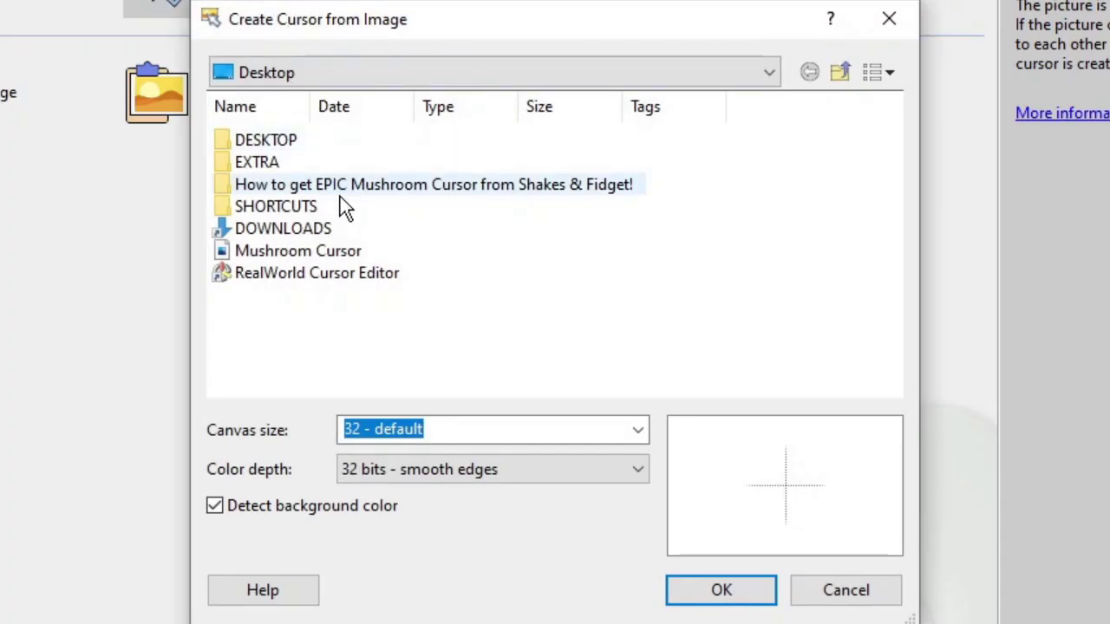
{"action": "left_click", "coordinate": [322, 254]}
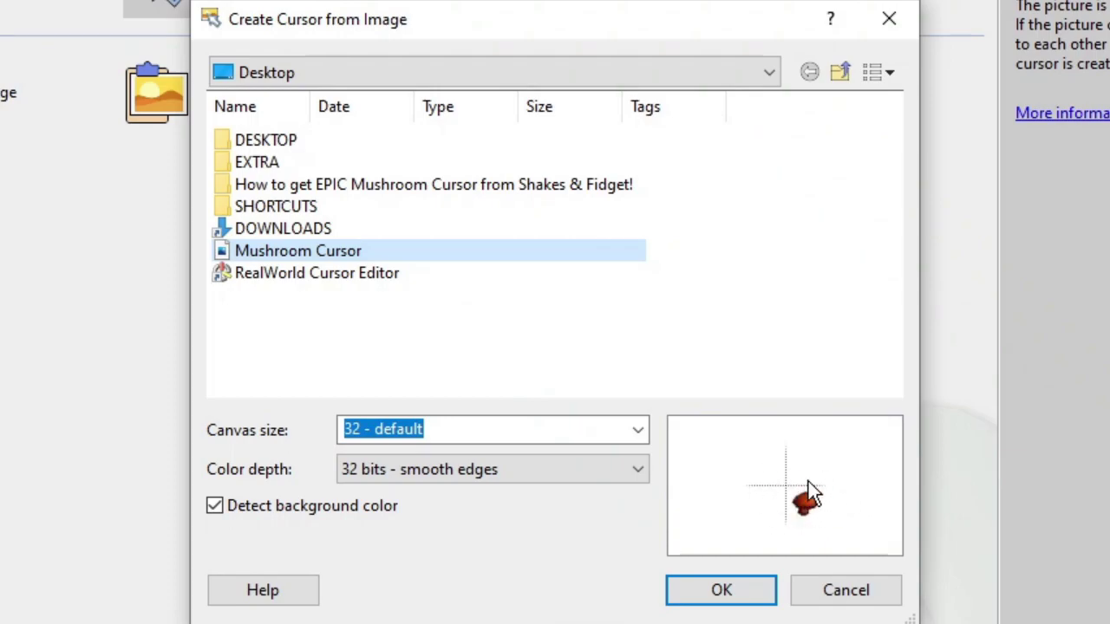
{"action": "left_click", "coordinate": [720, 590]}
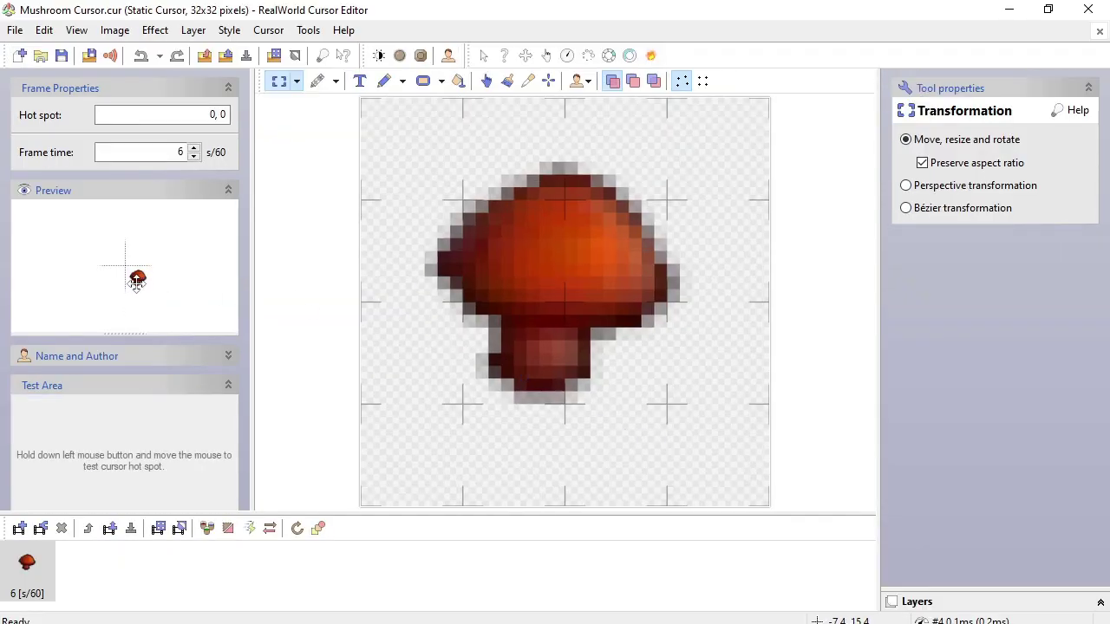
Position the cursor's hot spot at 15, 4 near the top of the mushroom cap
{"action": "left_click_drag", "start_coordinate": [137, 282], "coordinate": [113, 248]}
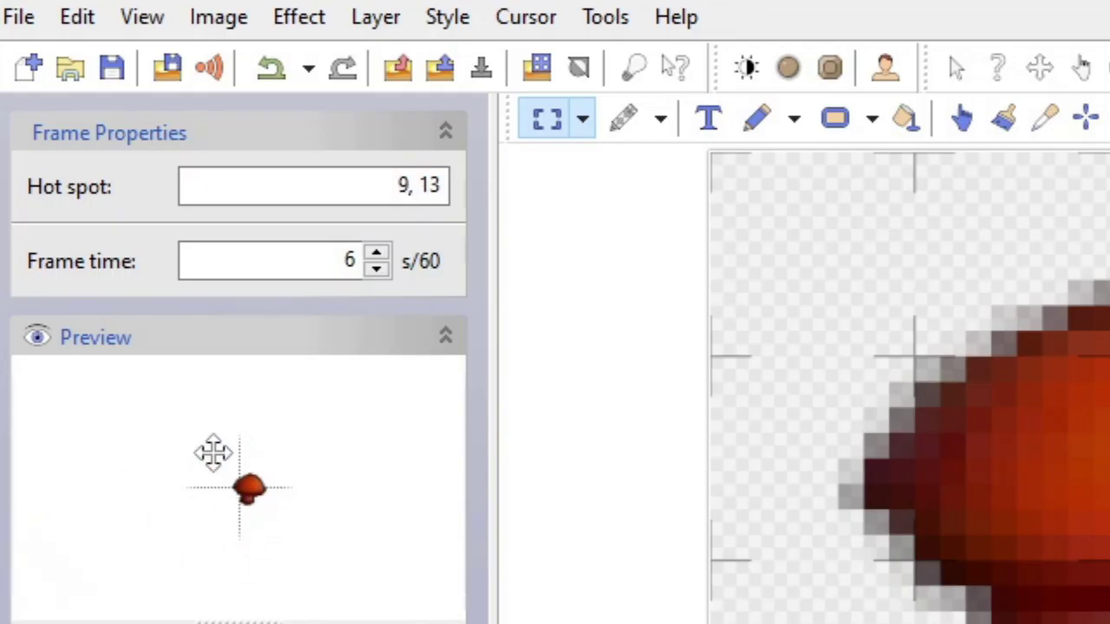
{"action": "left_click_drag", "start_coordinate": [213, 452], "coordinate": [258, 568]}
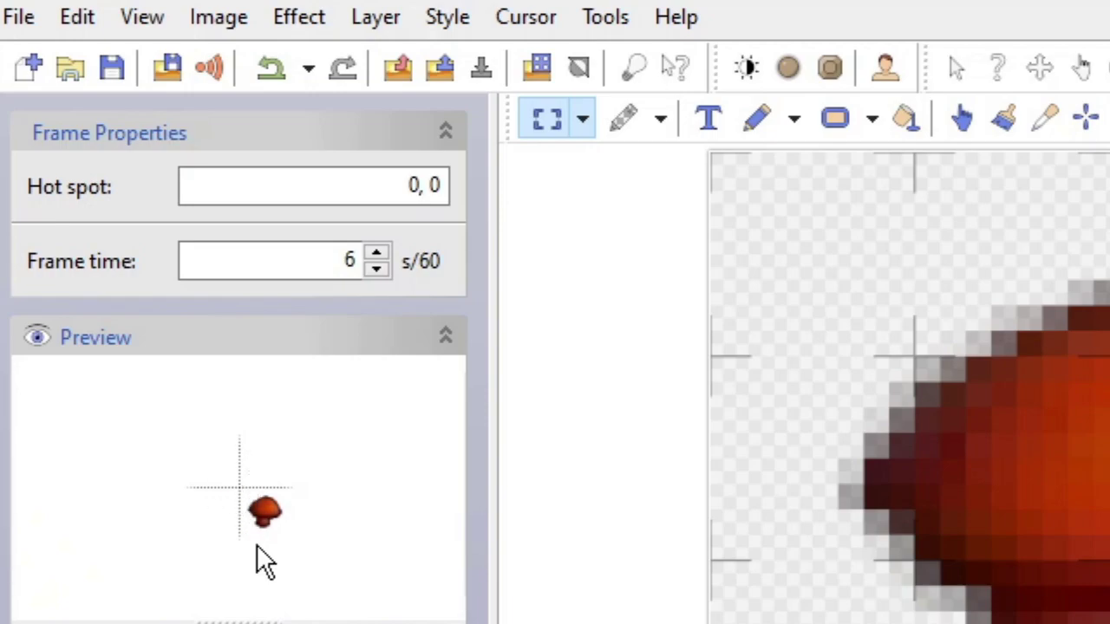
{"action": "left_click_drag", "start_coordinate": [263, 527], "coordinate": [189, 507]}
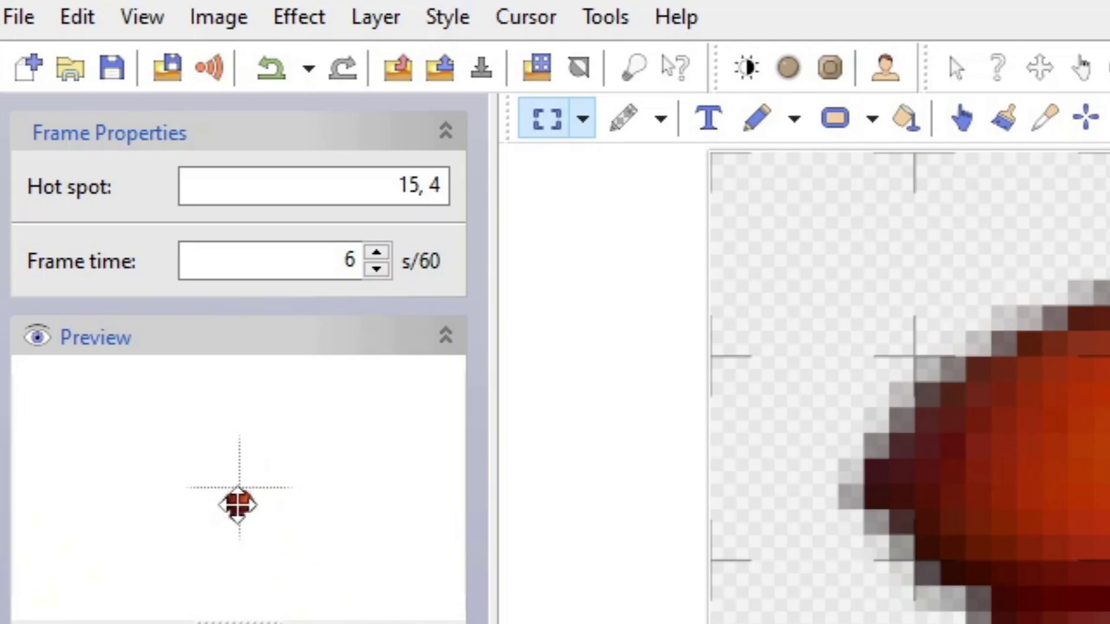
{"action": "left_click_drag", "start_coordinate": [243, 521], "coordinate": [243, 453]}
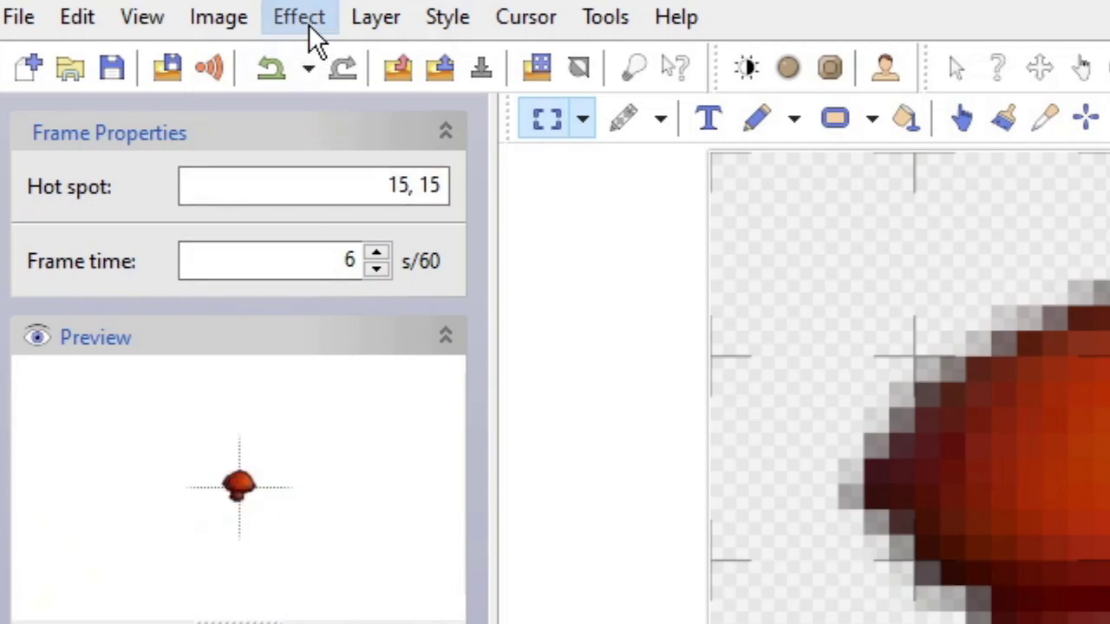
{"action": "left_click_drag", "start_coordinate": [243, 495], "coordinate": [240, 547]}
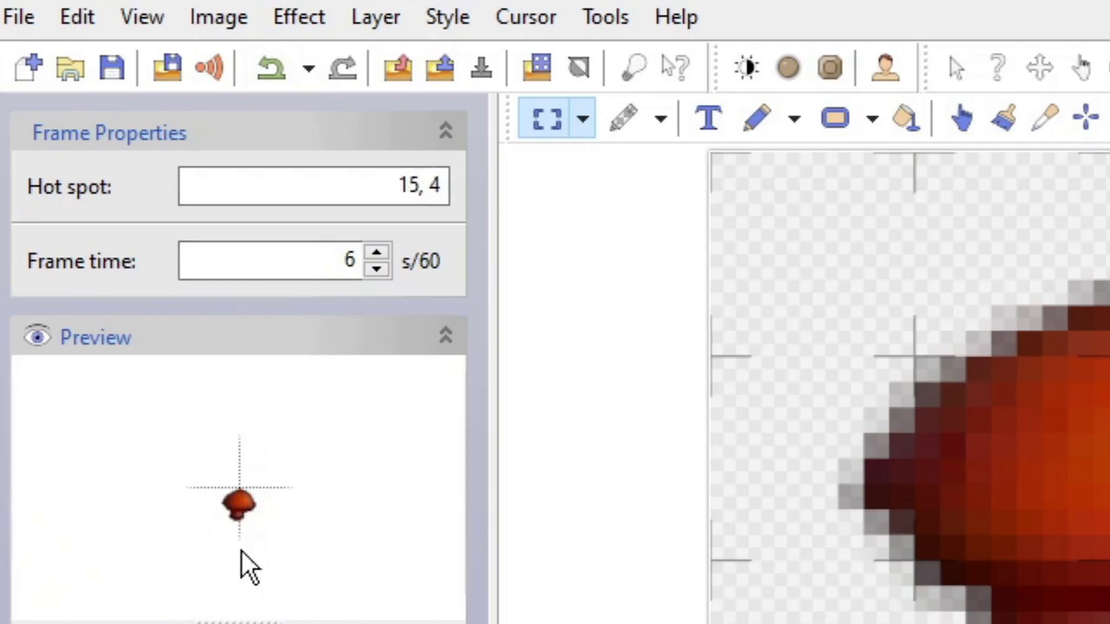
Save the cursor as 'Mushroom Cursor.cur' on the Desktop and minimize the editor
{"action": "left_click", "coordinate": [26, 22]}
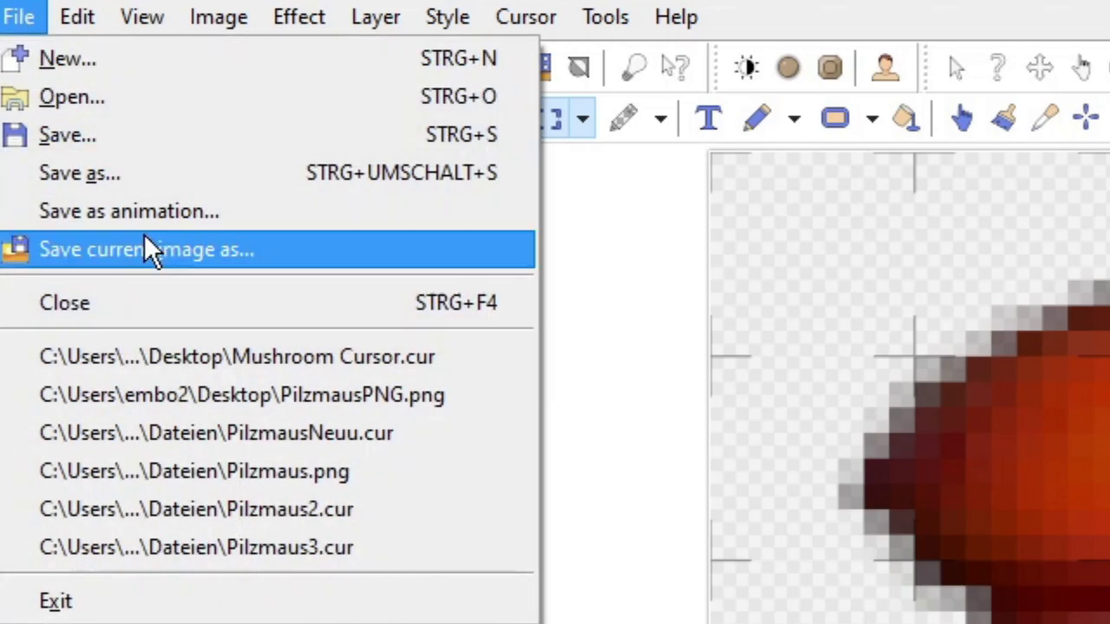
{"action": "left_click", "coordinate": [148, 182]}
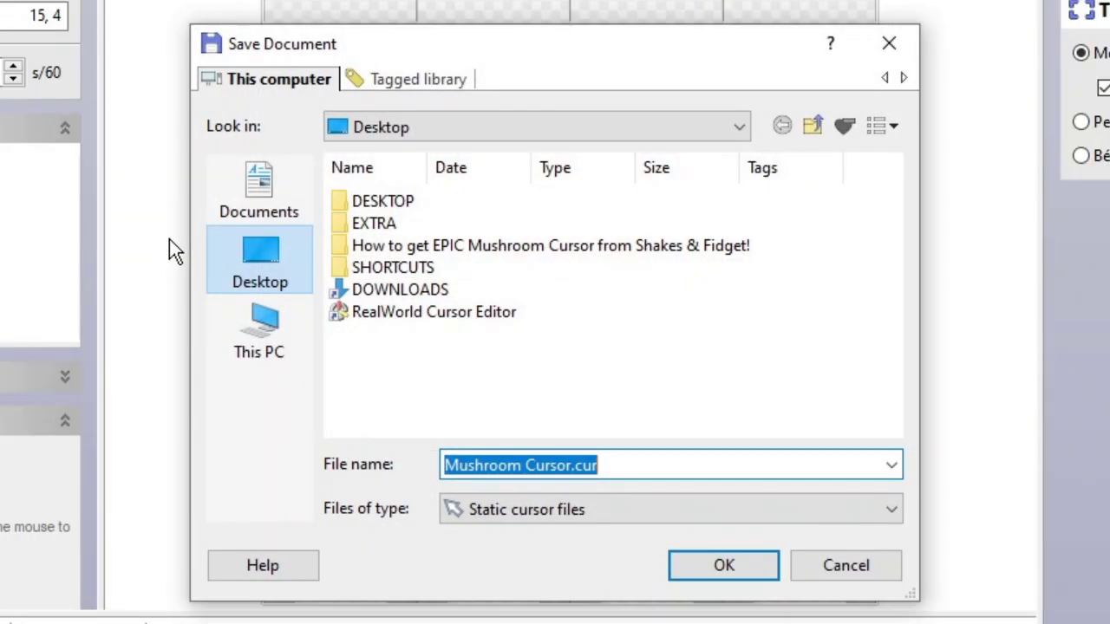
{"action": "left_click", "coordinate": [614, 466]}
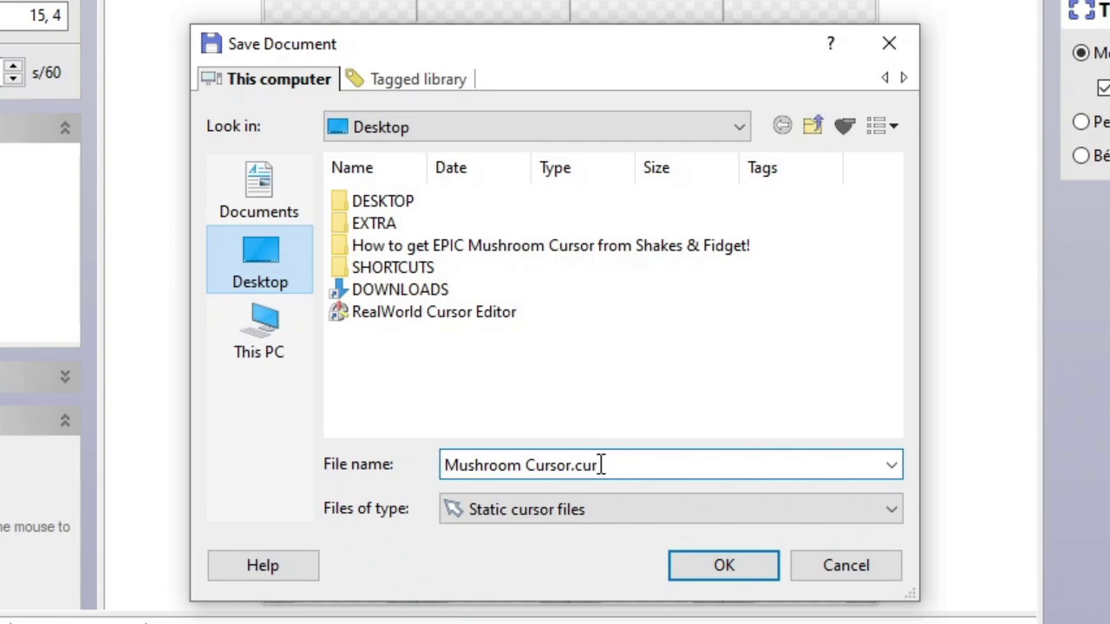
{"action": "left_click_drag", "start_coordinate": [601, 465], "coordinate": [566, 466]}
{"action": "left_click", "coordinate": [610, 466]}
{"action": "left_click", "coordinate": [621, 466]}
{"action": "double_click", "coordinate": [550, 465]}
{"action": "left_click", "coordinate": [618, 465]}
{"action": "left_click", "coordinate": [619, 466]}
{"action": "left_click", "coordinate": [733, 564]}
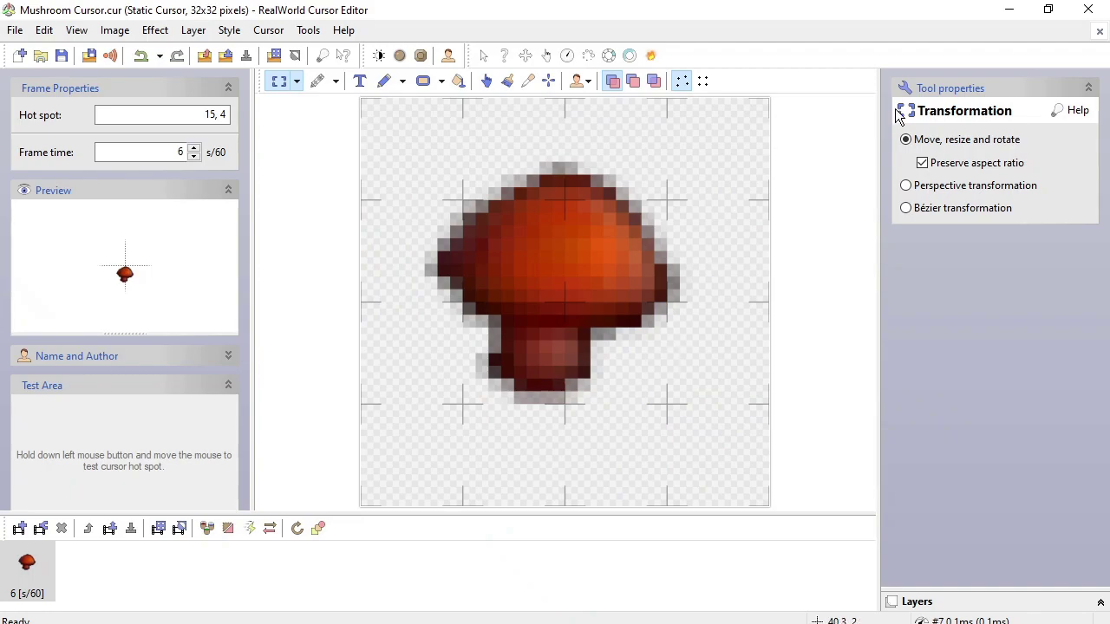
{"action": "left_click", "coordinate": [1010, 10]}
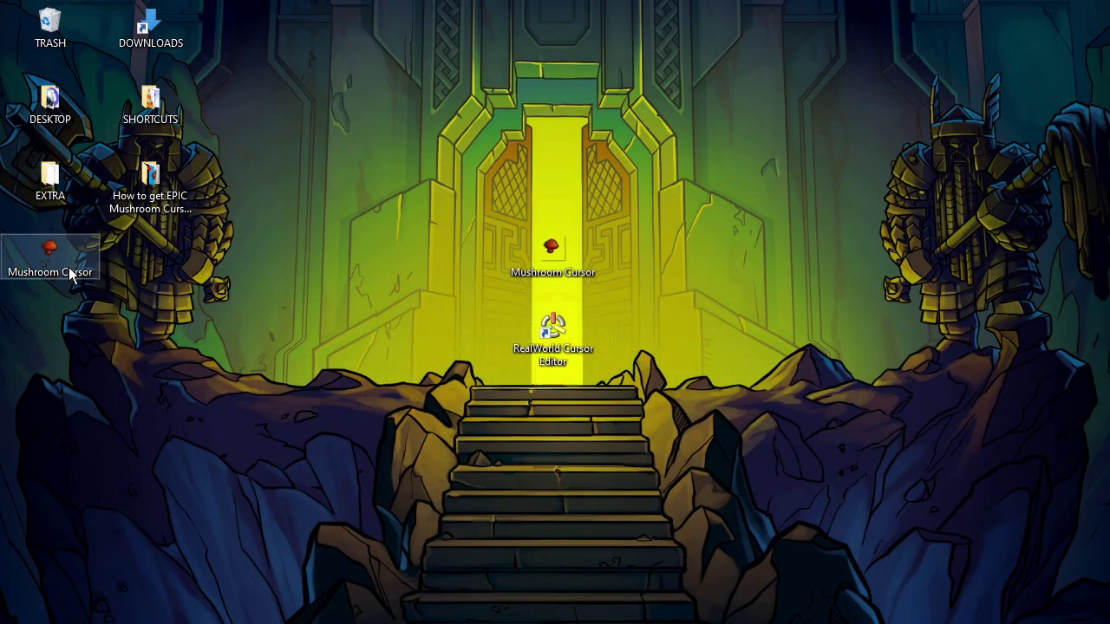
Move the Mushroom Cursor file on the desktop, then search Windows for 'mouse'
{"action": "left_click_drag", "start_coordinate": [69, 267], "coordinate": [268, 468]}
{"action": "left_click", "coordinate": [268, 468]}
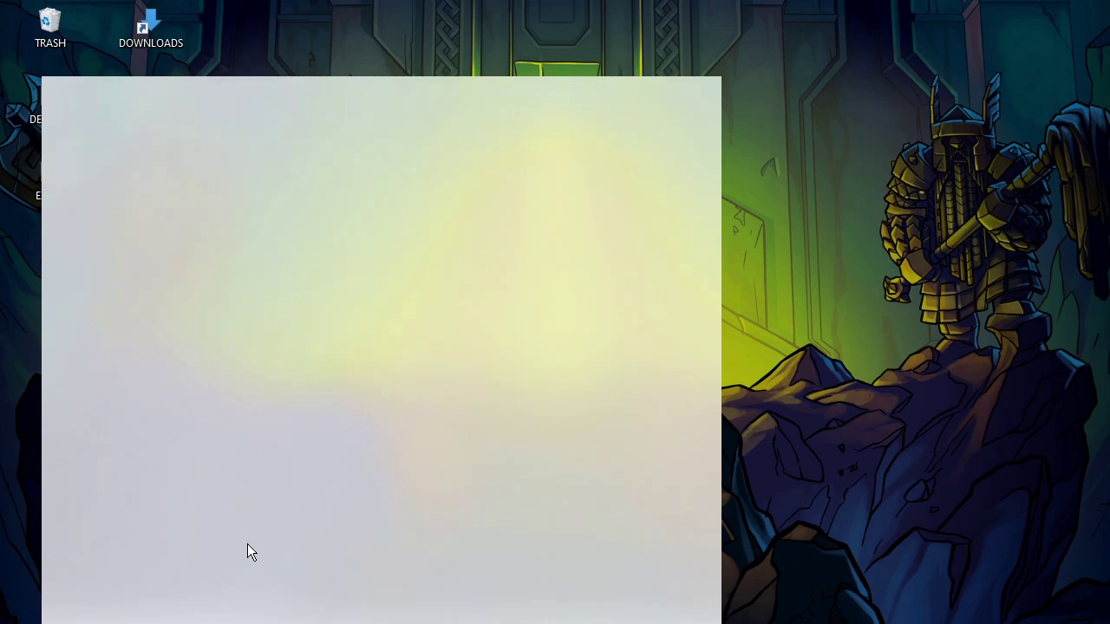
{"action": "type", "text": "mouse"}
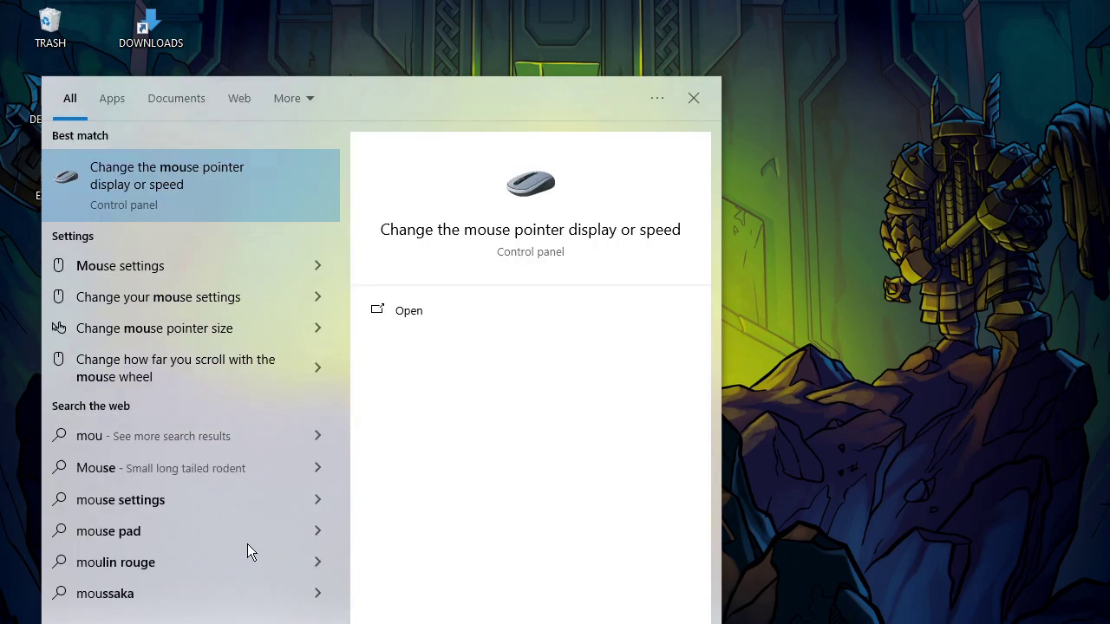
Open Mouse Properties on its Pointers page
{"action": "left_click", "coordinate": [215, 186]}
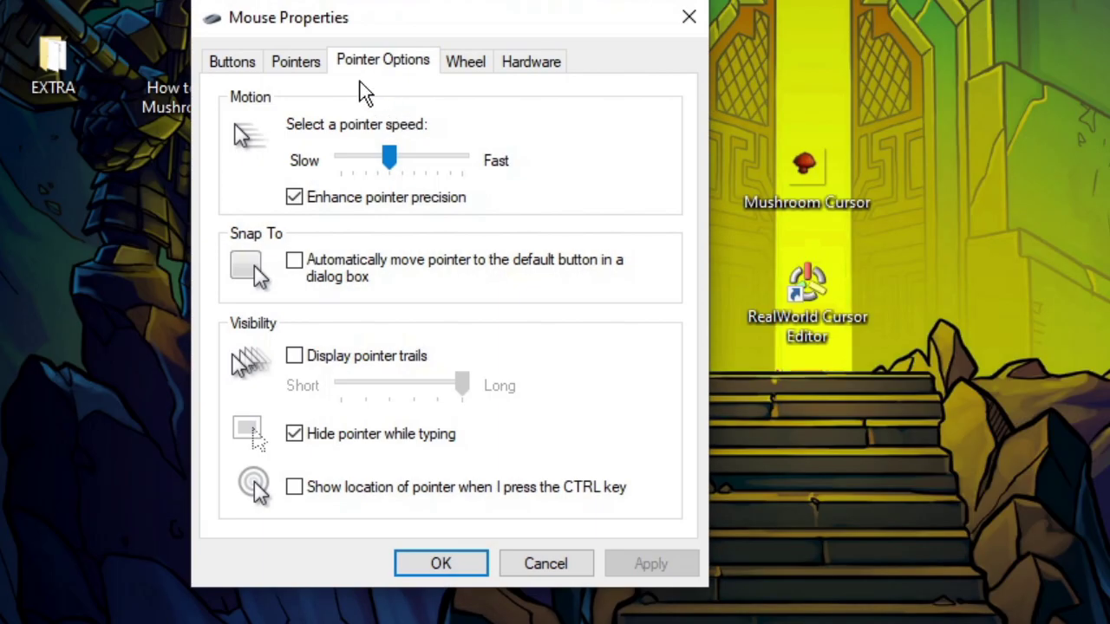
{"action": "left_click", "coordinate": [297, 64]}
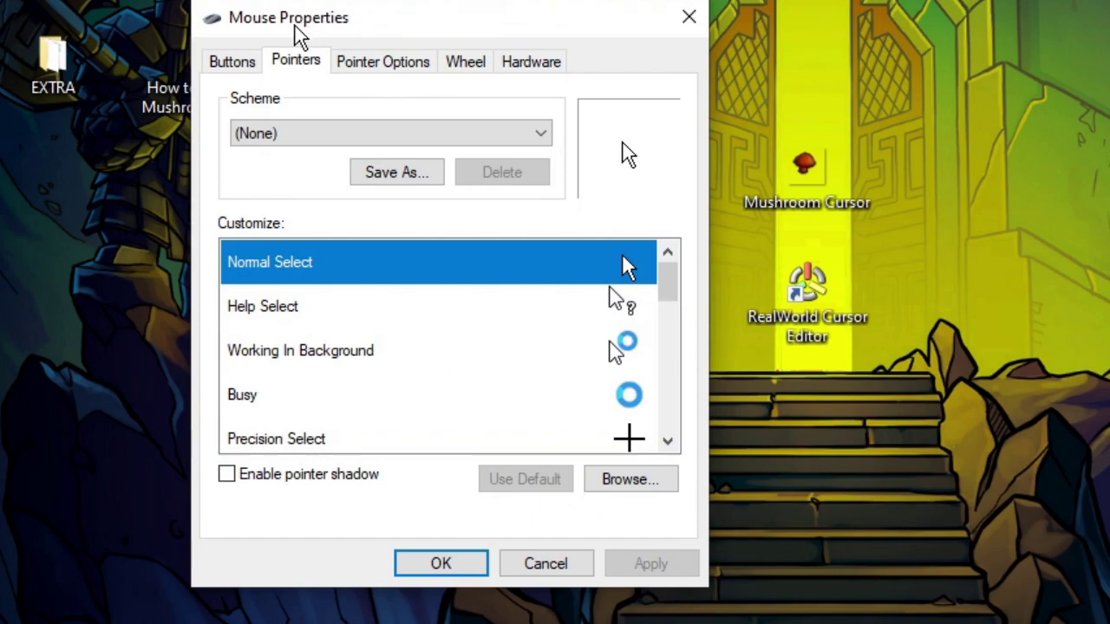
{"action": "left_click", "coordinate": [365, 66]}
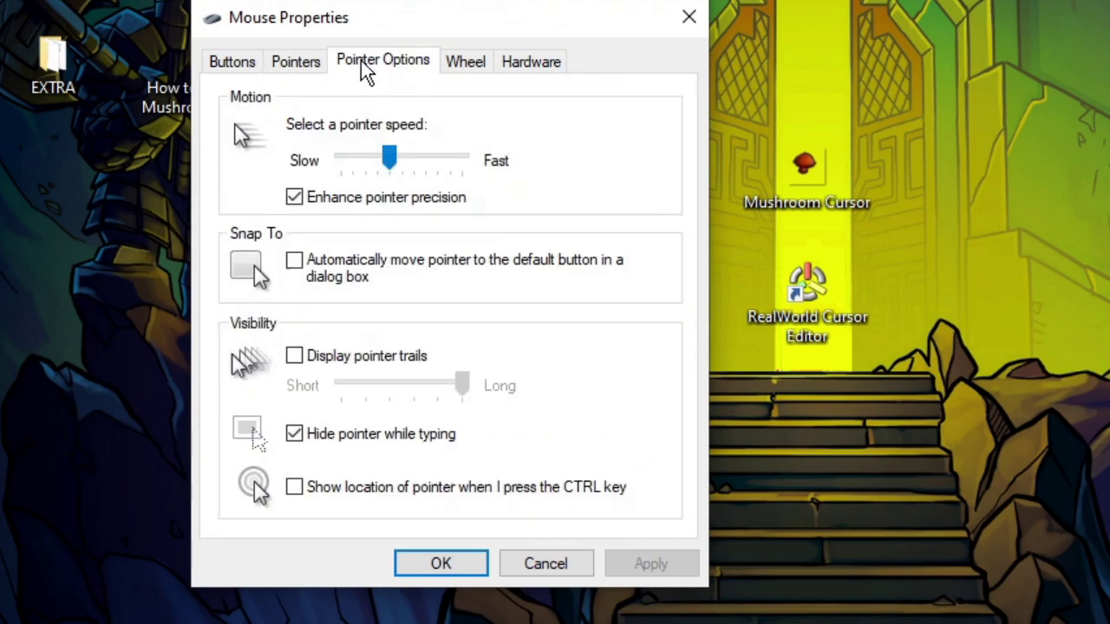
{"action": "left_click", "coordinate": [297, 63]}
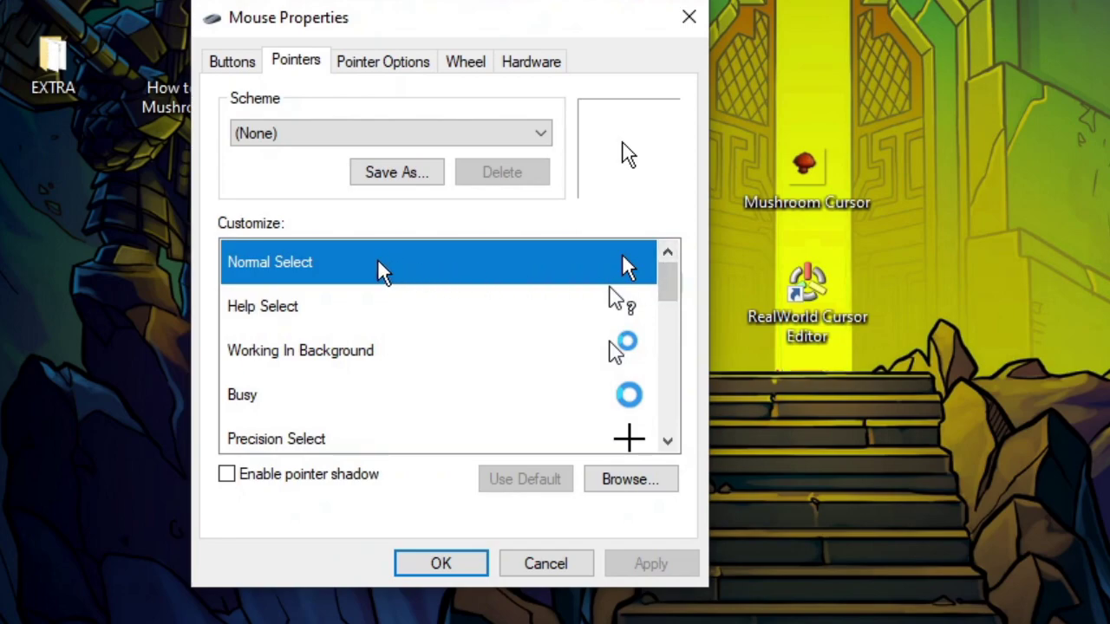
Look through the Customize pointer list and select Normal Select
{"action": "left_click_drag", "start_coordinate": [674, 287], "coordinate": [677, 408]}
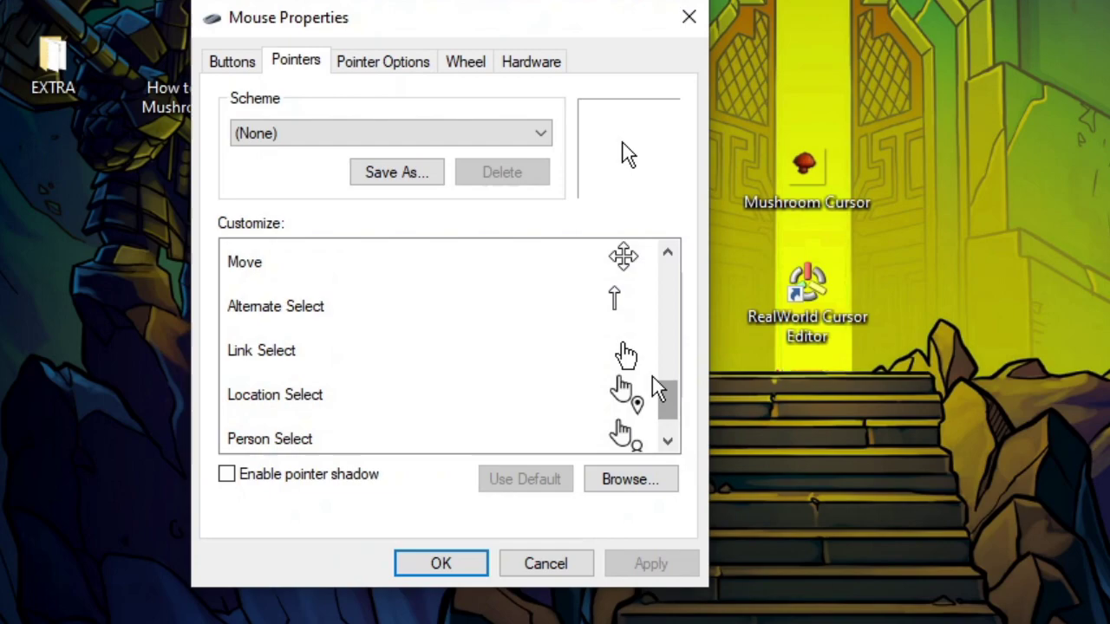
{"action": "left_click", "coordinate": [625, 354]}
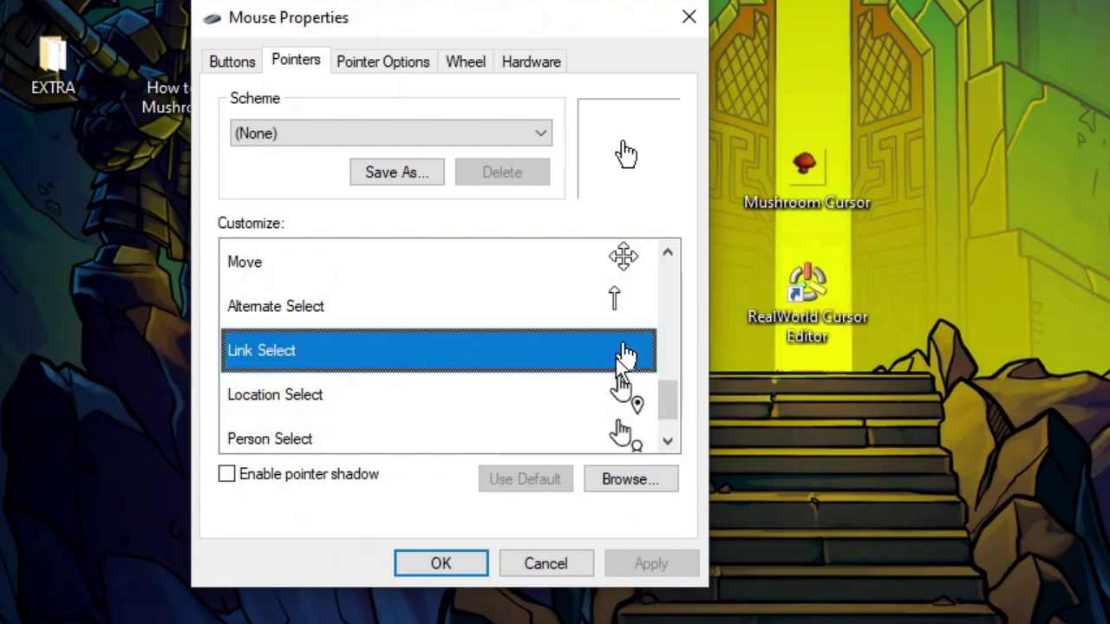
{"action": "left_click_drag", "start_coordinate": [674, 394], "coordinate": [666, 272]}
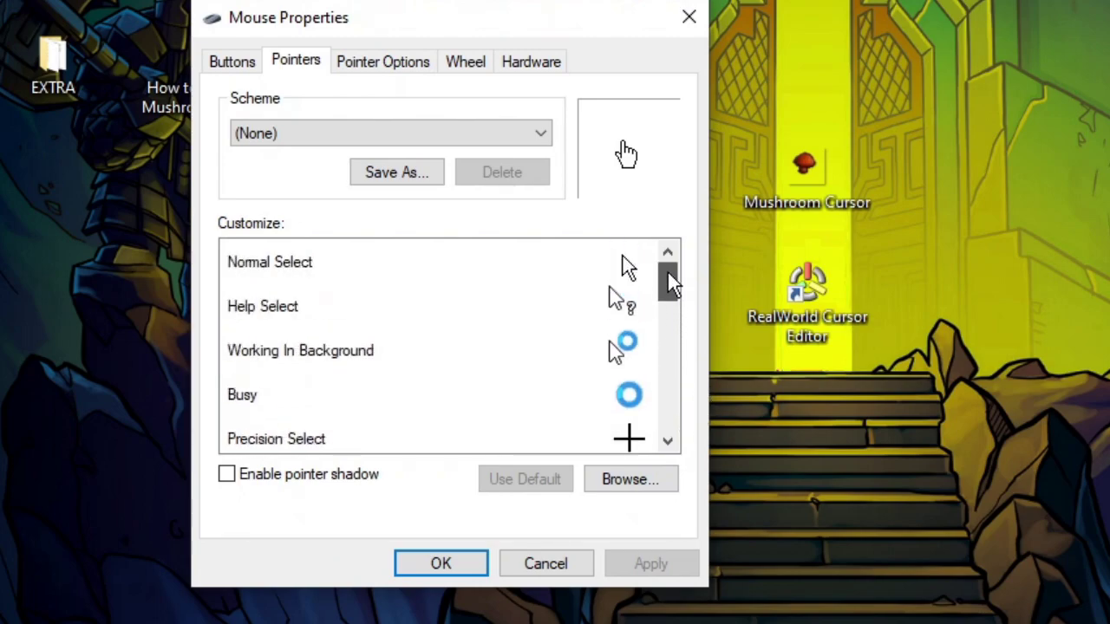
{"action": "left_click", "coordinate": [542, 270]}
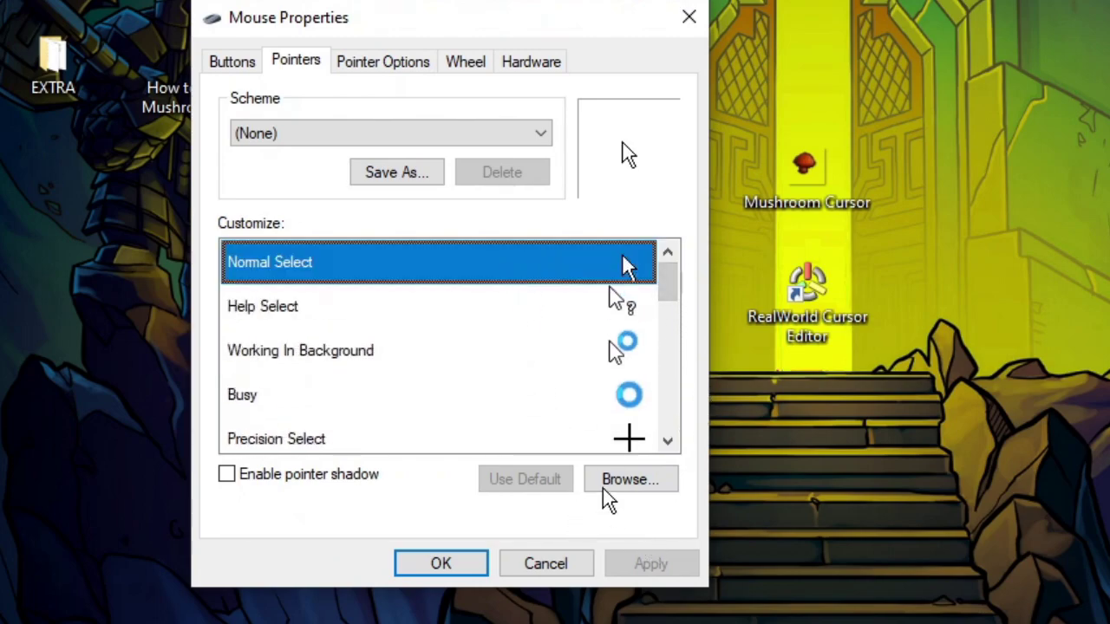
Assign the Desktop's Mushroom Cursor file to Normal Select and apply the change
{"action": "left_click", "coordinate": [634, 480]}
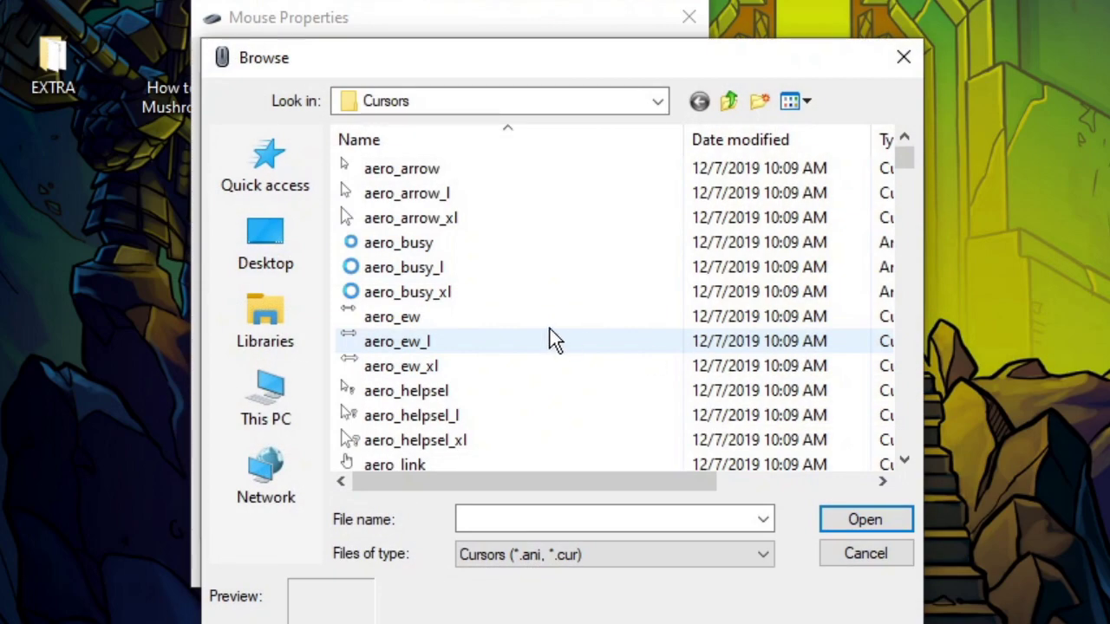
{"action": "left_click", "coordinate": [266, 248]}
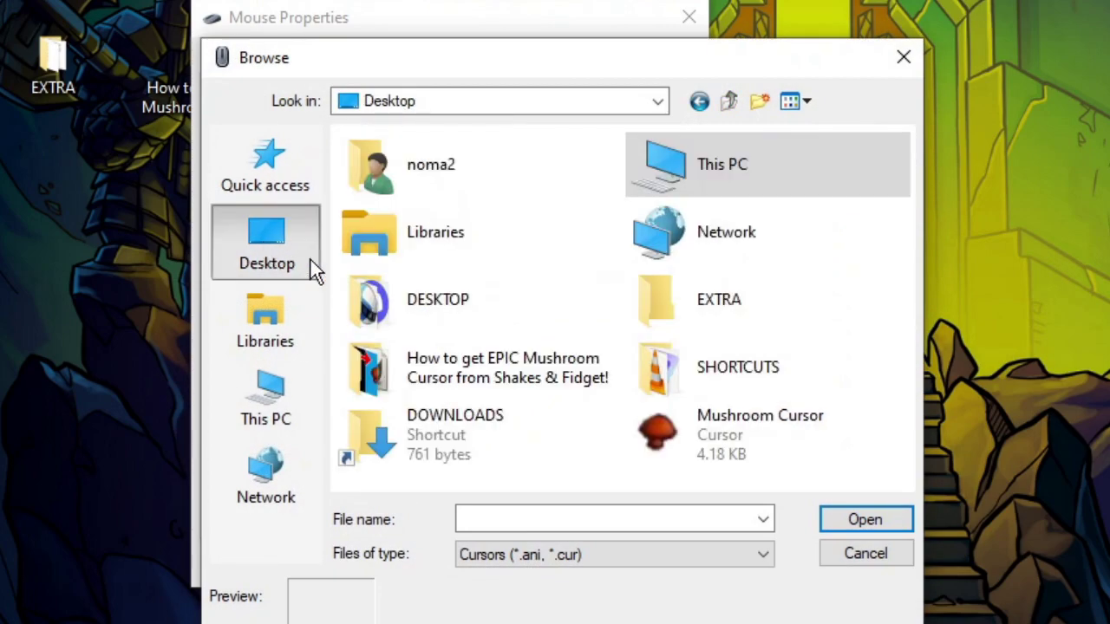
{"action": "left_click", "coordinate": [735, 438]}
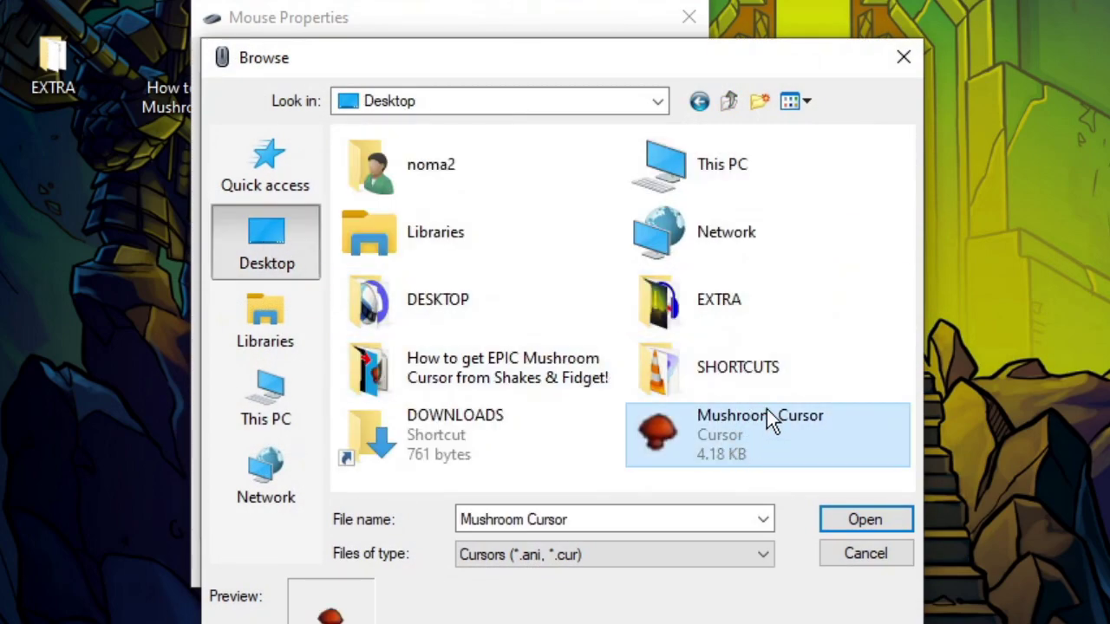
{"action": "left_click", "coordinate": [866, 521]}
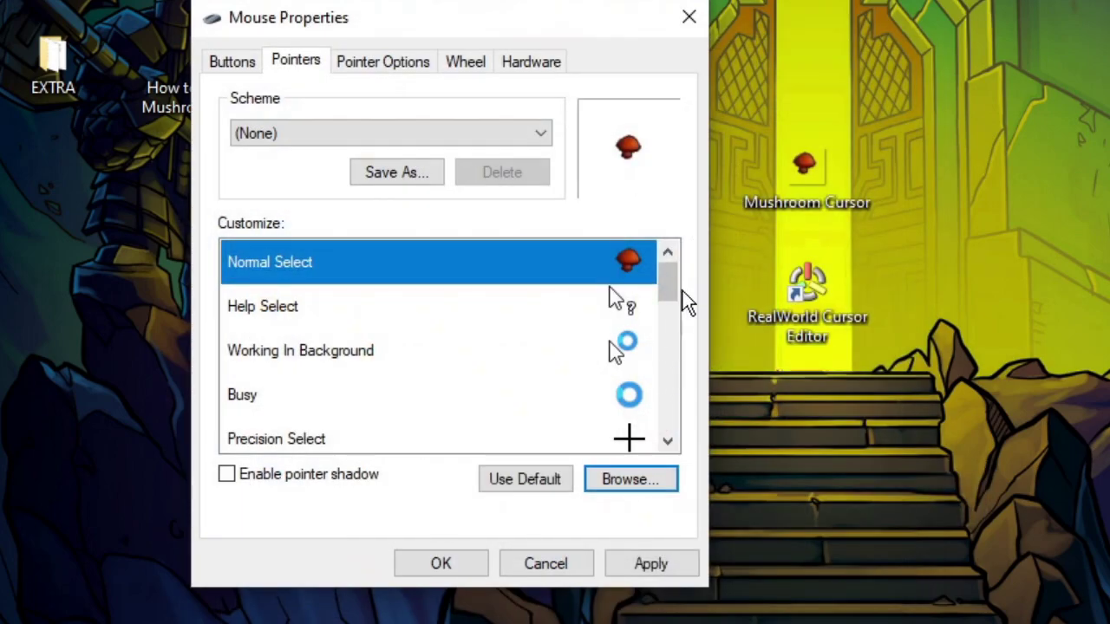
{"action": "left_click", "coordinate": [657, 560]}
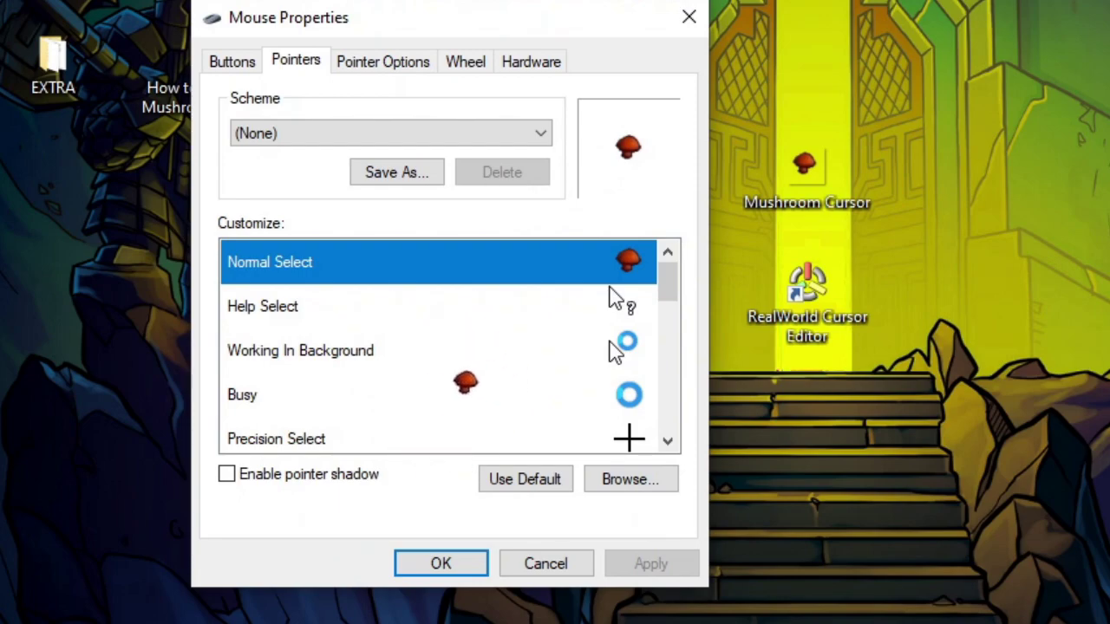
Assign the Mushroom Cursor file to Link Select, apply, and confirm Mouse Properties with OK
{"action": "left_click_drag", "start_coordinate": [664, 291], "coordinate": [684, 417]}
{"action": "left_click", "coordinate": [520, 314]}
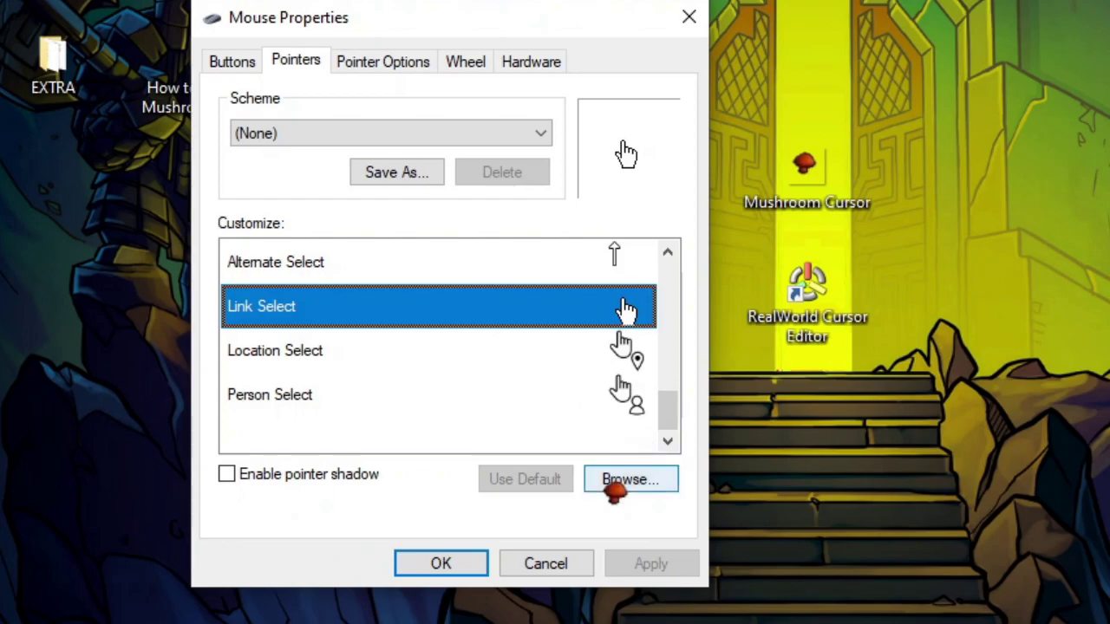
{"action": "left_click", "coordinate": [614, 485]}
{"action": "left_click", "coordinate": [496, 295]}
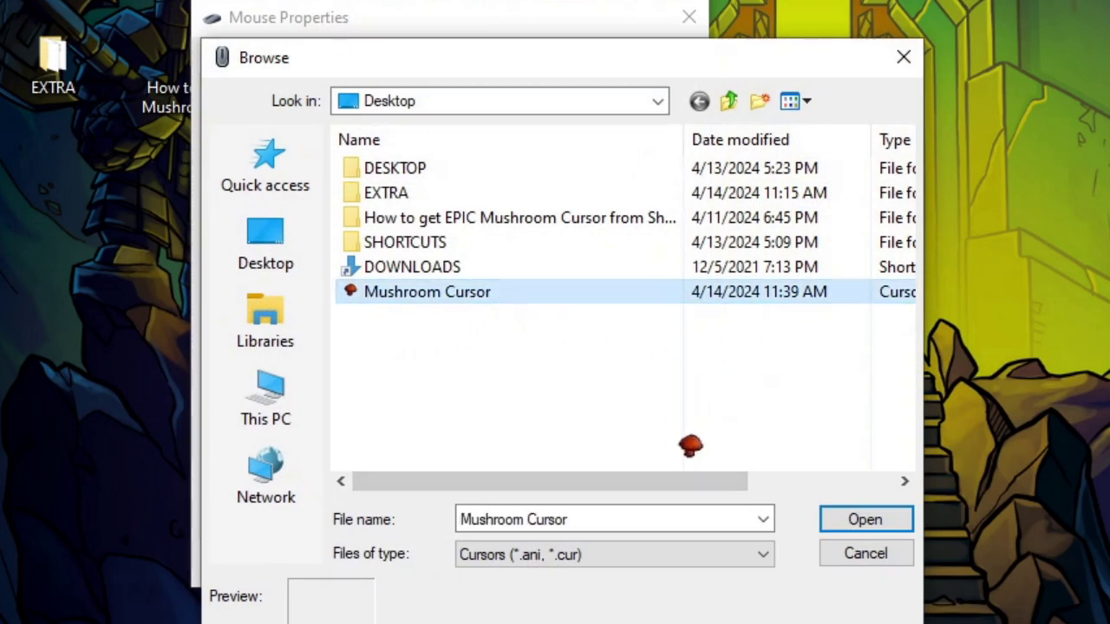
{"action": "left_click", "coordinate": [881, 520]}
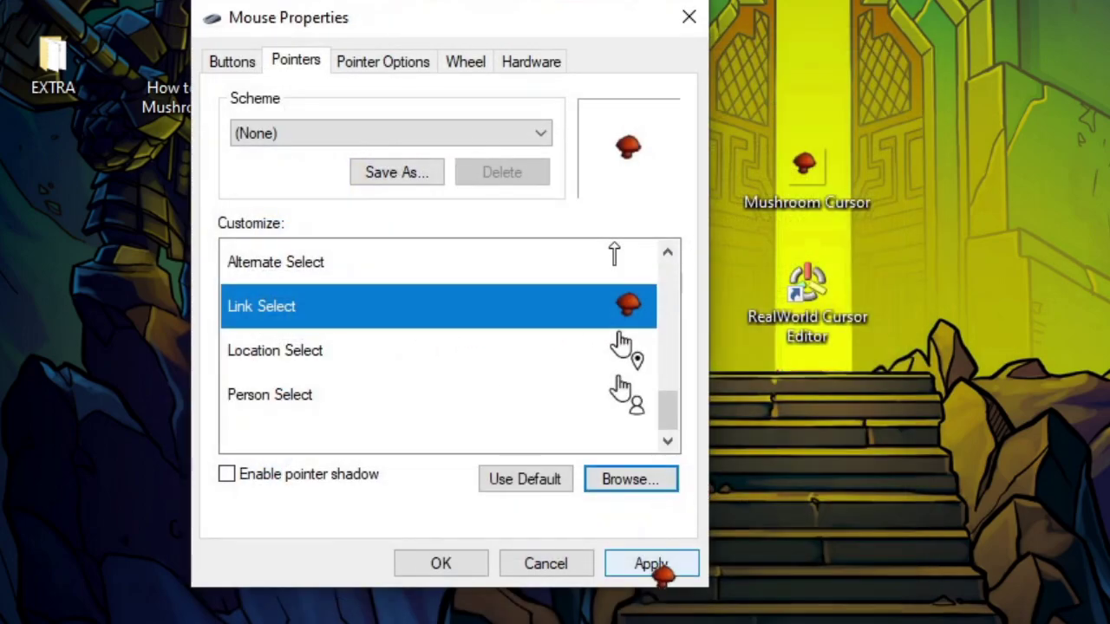
{"action": "left_click", "coordinate": [659, 568]}
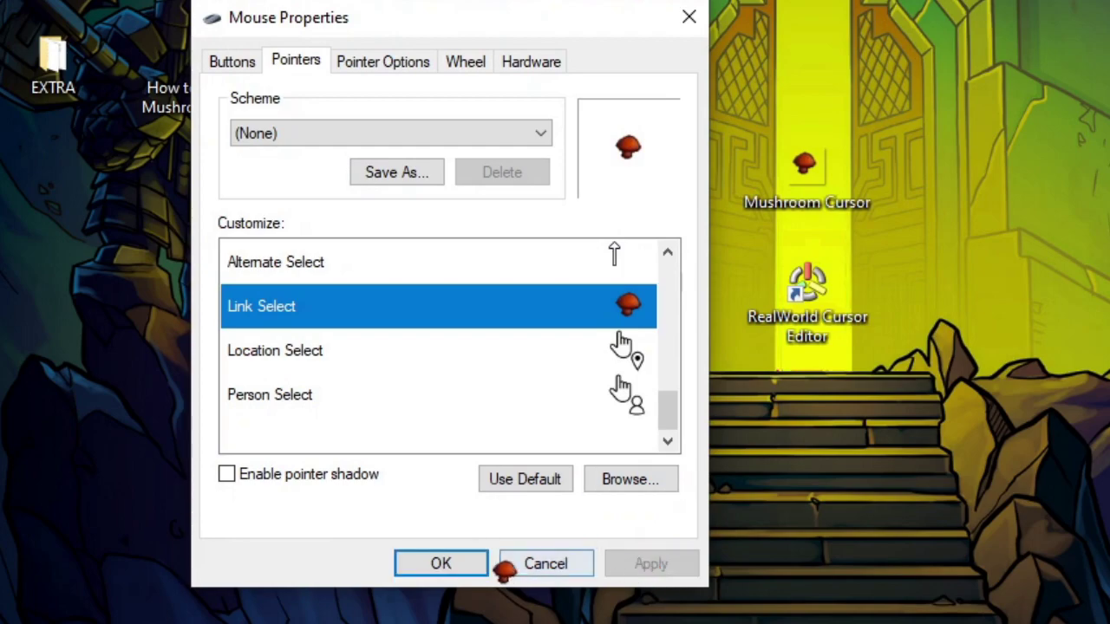
{"action": "left_click", "coordinate": [468, 564]}
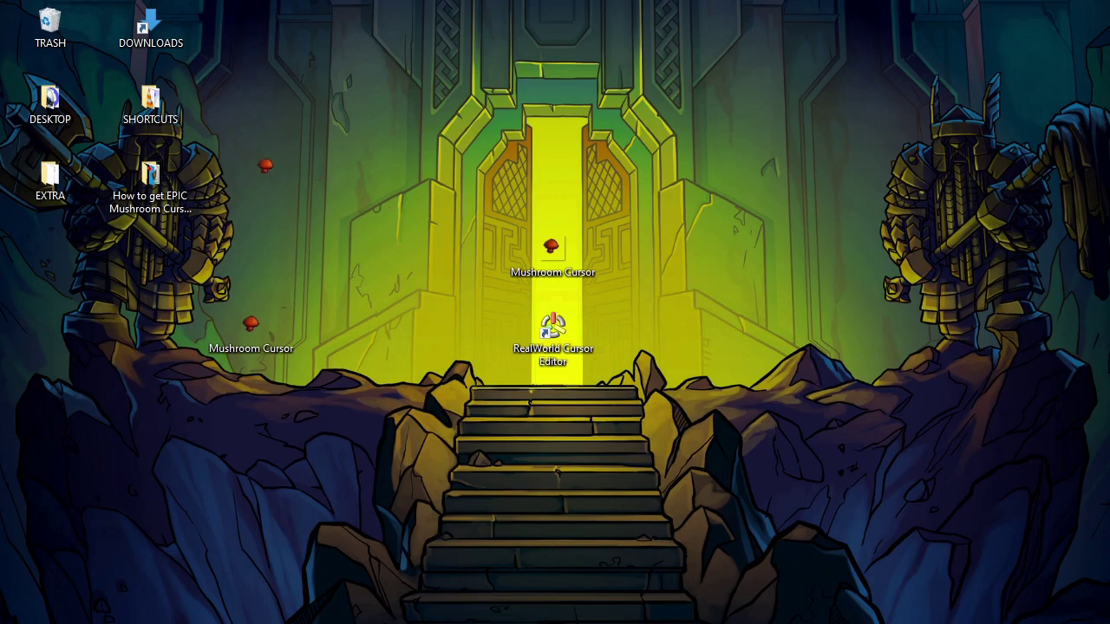
Open the desktop folder 'How to get EPIC Mushroom Cursor from Shakes & Fidget!' in File Explorer
{"action": "double_click", "coordinate": [174, 177]}
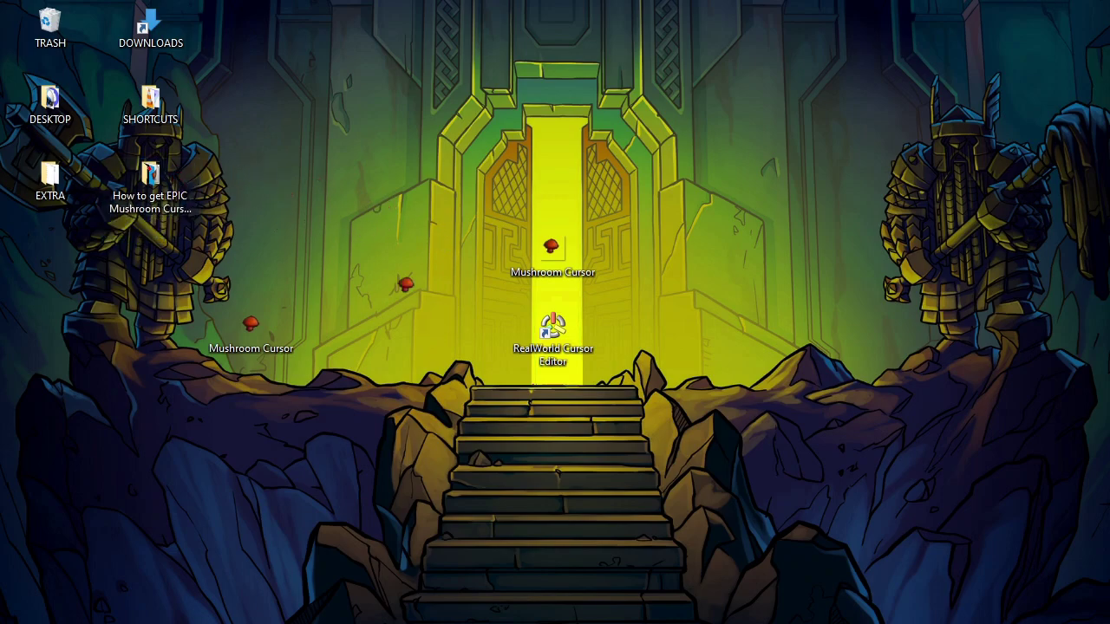